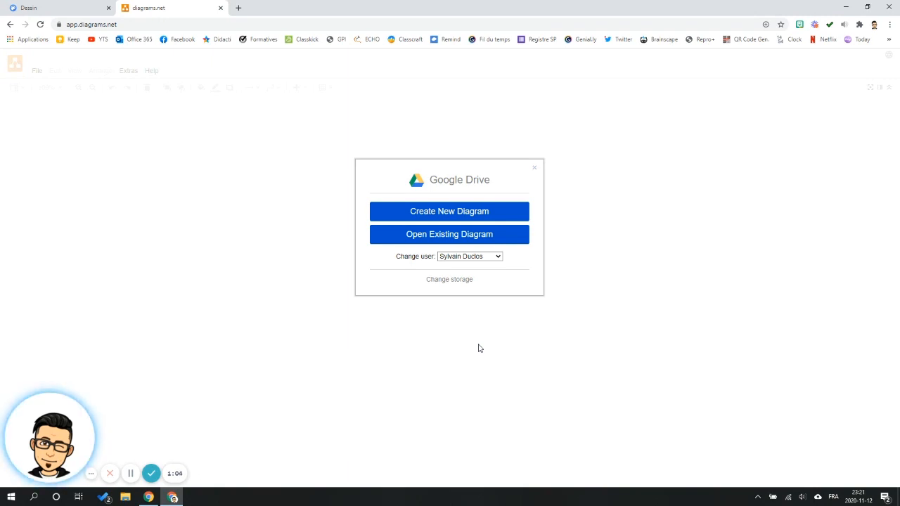
# Step: Create a blank diagram in Google Drive from the Basic templates and store it in the root folder
pyautogui.click(460, 219)
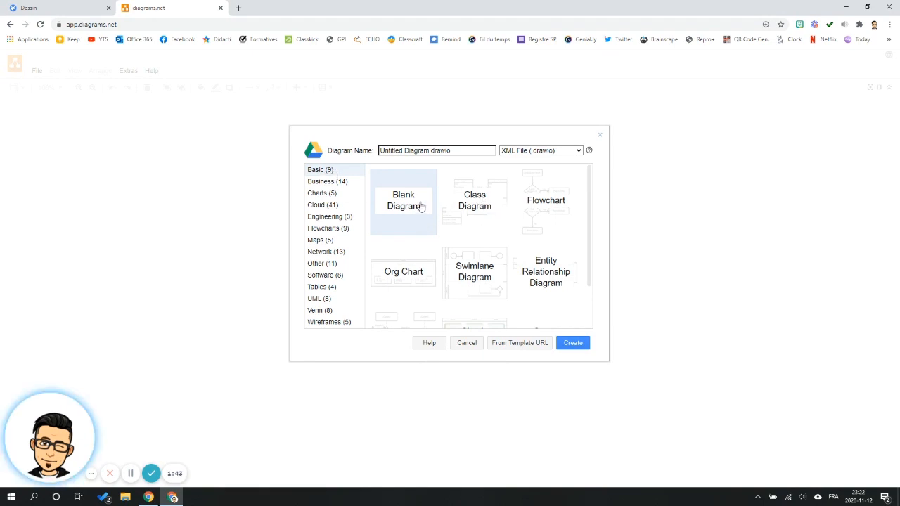
pyautogui.click(332, 218)
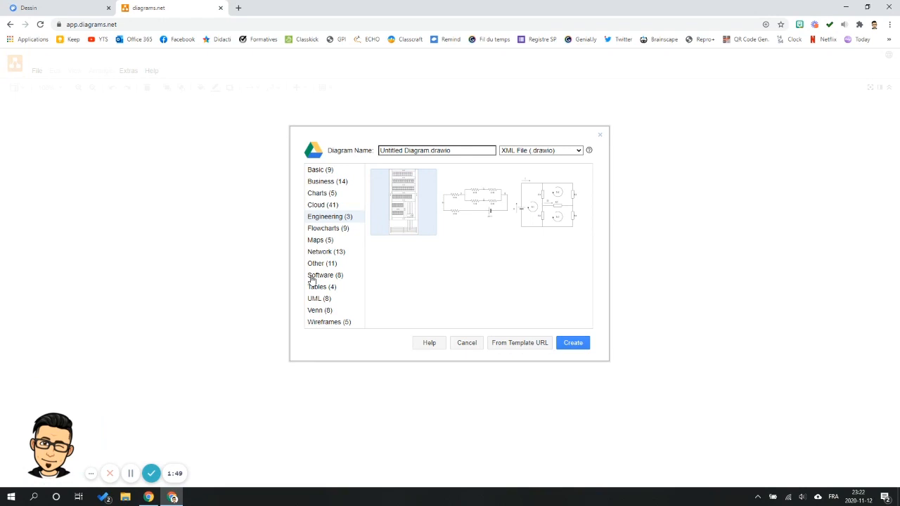
pyautogui.click(322, 313)
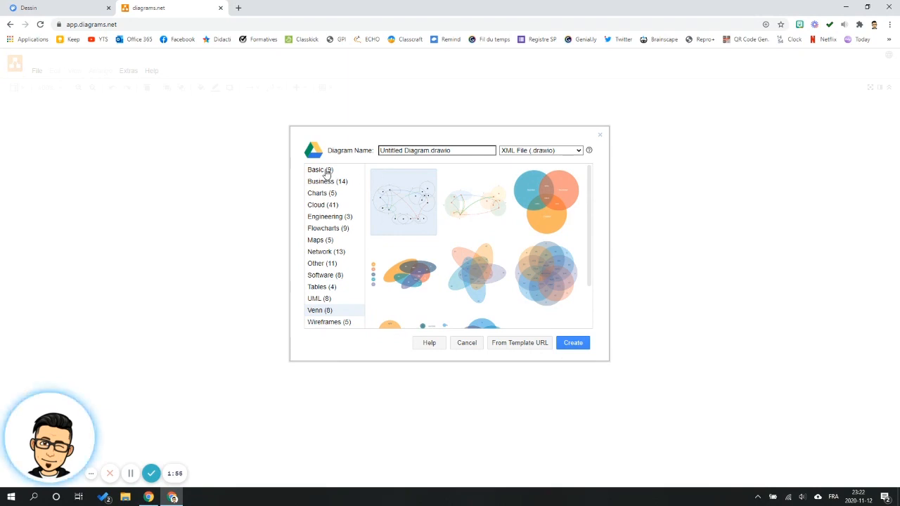
pyautogui.click(325, 170)
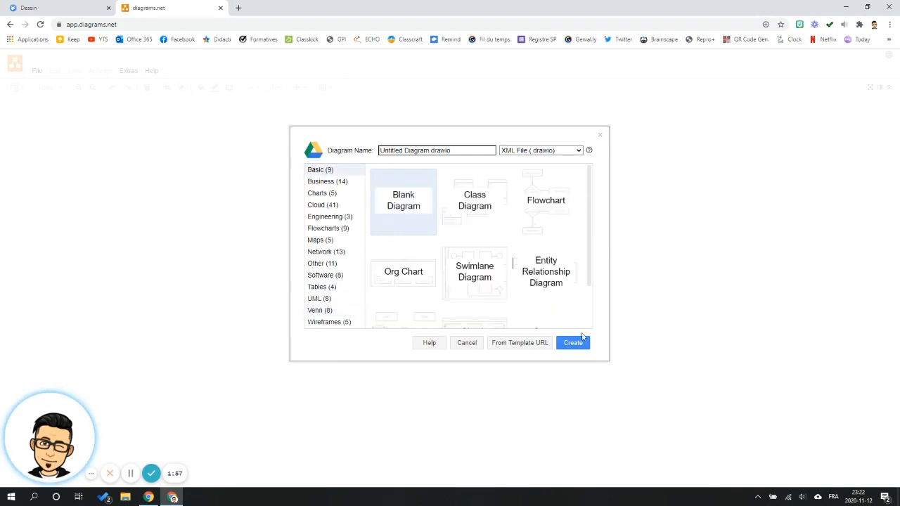
pyautogui.click(574, 342)
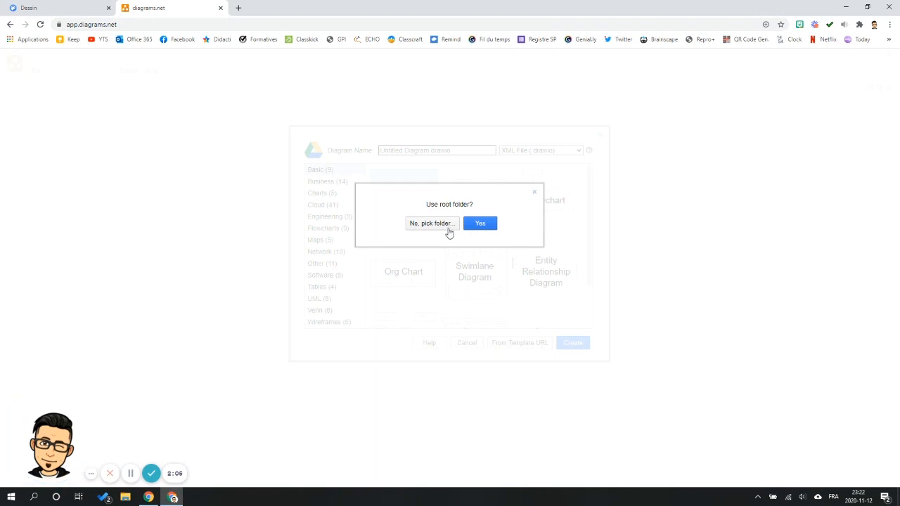
pyautogui.click(493, 226)
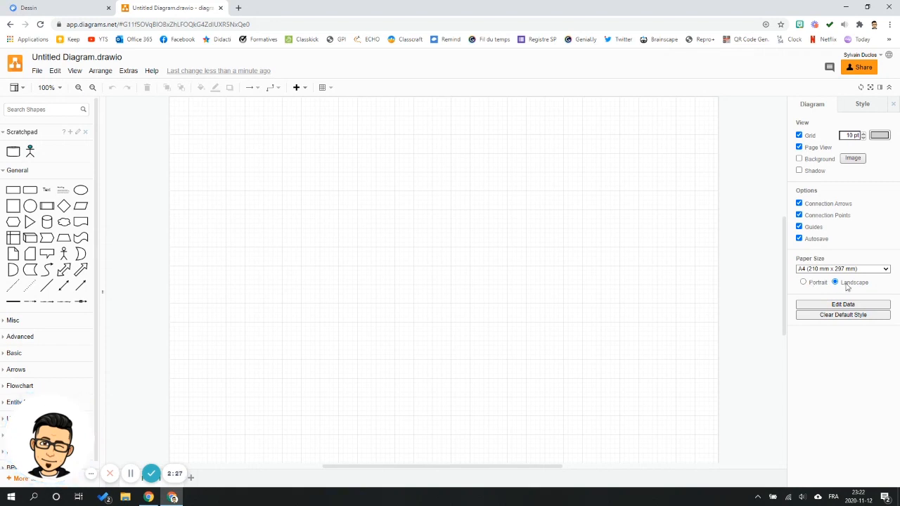
# Step: Switch the page to portrait and back to landscape, and turn the grid off and on again
pyautogui.click(818, 283)
pyautogui.click(836, 282)
pyautogui.click(799, 137)
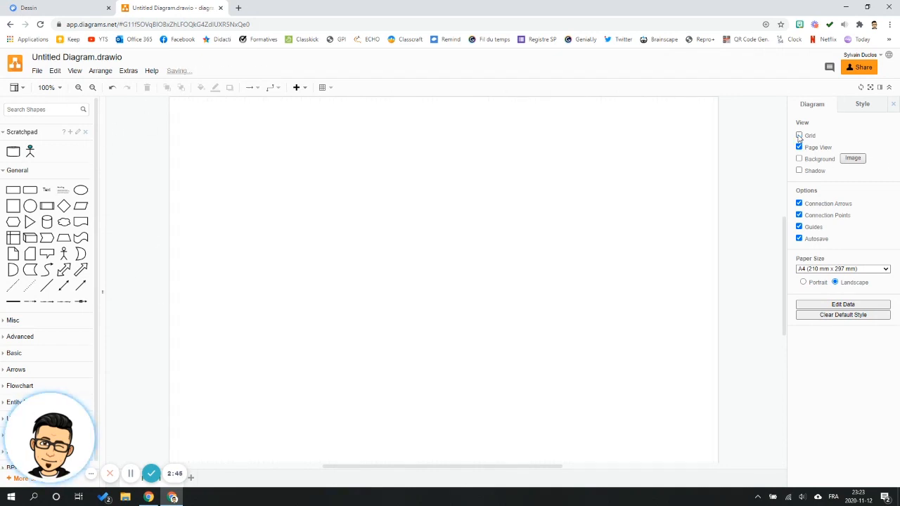
pyautogui.click(800, 135)
# Step: Try a grid size of 17 pt and return it to 10 pt
pyautogui.click(863, 133)
pyautogui.click(863, 134)
pyautogui.click(864, 134)
pyautogui.click(863, 134)
pyautogui.click(864, 134)
pyautogui.click(863, 133)
pyautogui.click(864, 133)
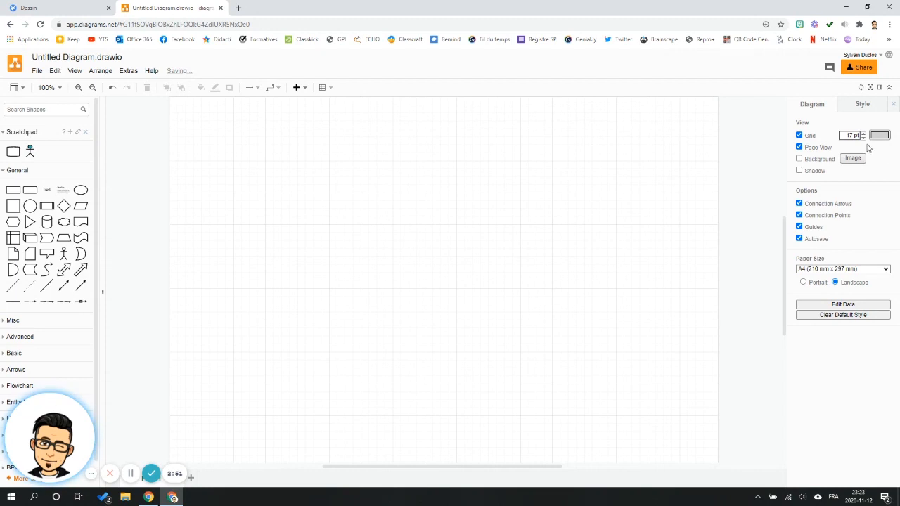
pyautogui.click(864, 139)
pyautogui.click(864, 138)
pyautogui.click(864, 138)
pyautogui.click(864, 139)
pyautogui.click(864, 139)
pyautogui.click(864, 139)
pyautogui.click(864, 138)
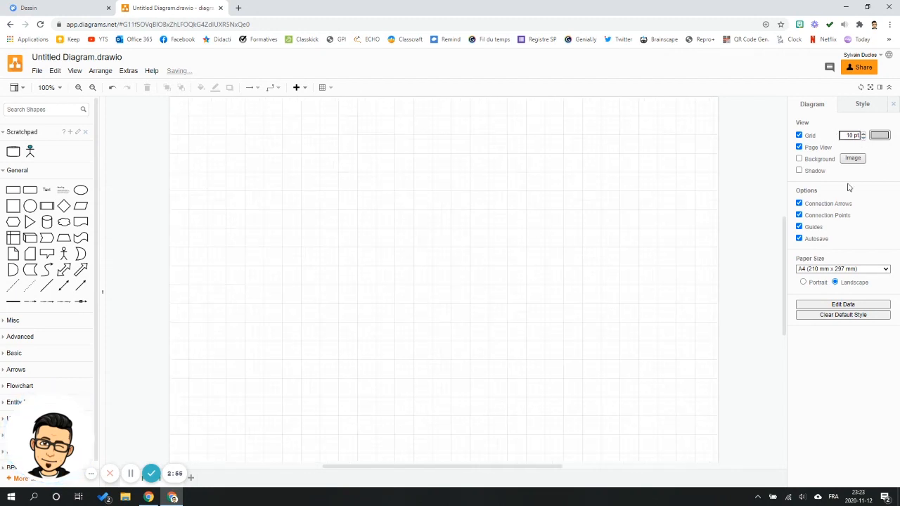
# Step: Insert a rounded rectangle, enlarge it to a wide box and place it near the page's upper edge
pyautogui.click(867, 110)
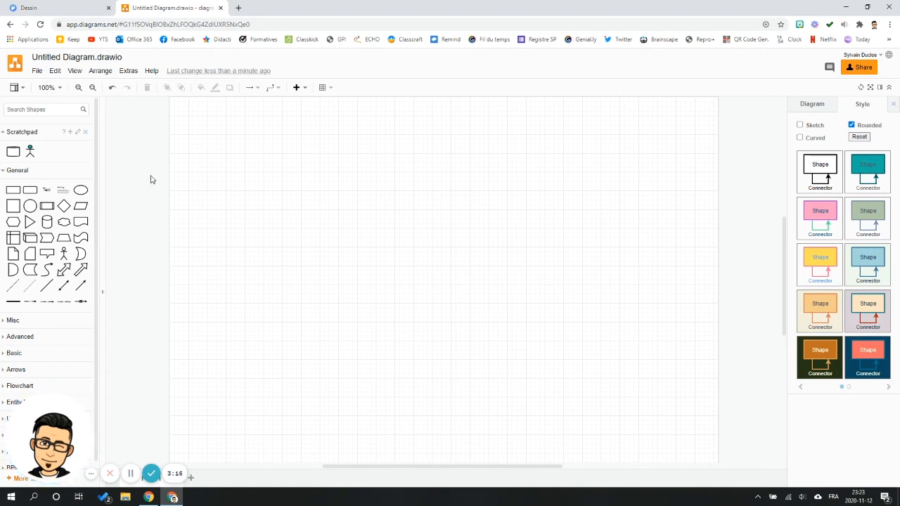
pyautogui.click(29, 191)
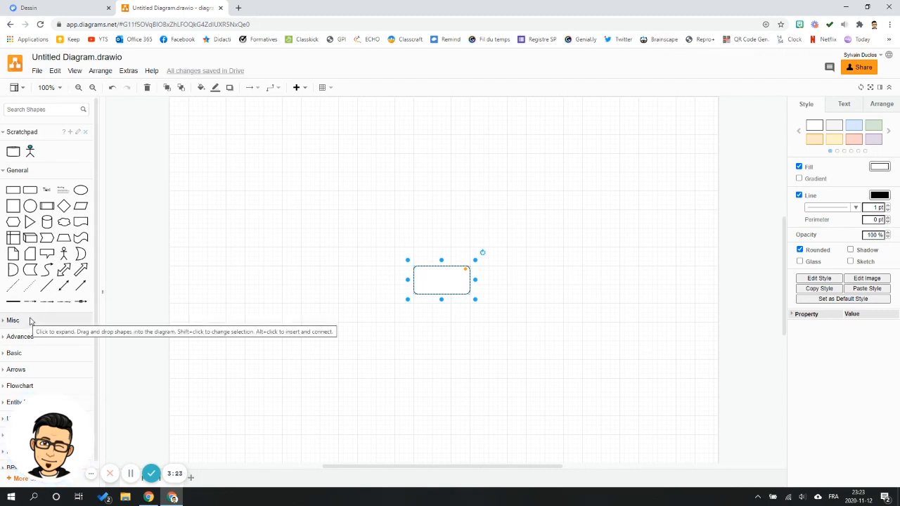
pyautogui.moveTo(445, 287); pyautogui.dragTo(595, 232)
pyautogui.moveTo(530, 196); pyautogui.dragTo(528, 171)
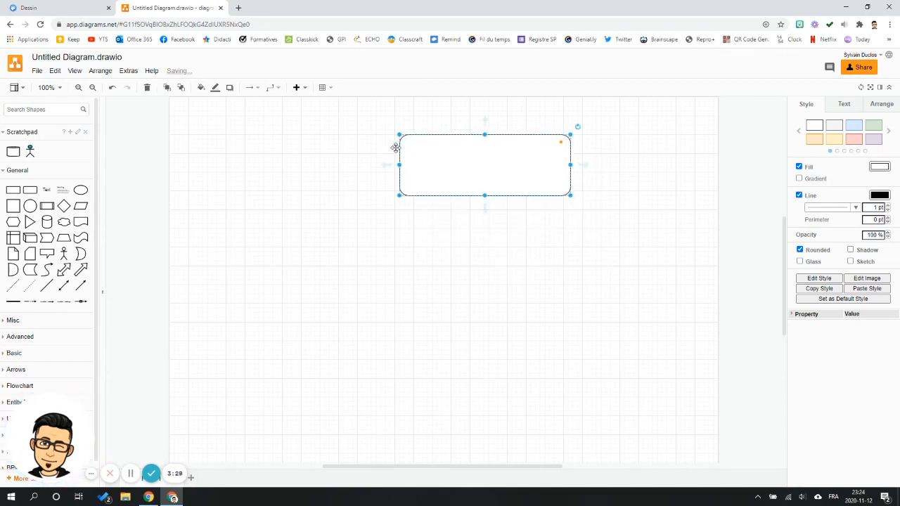
# Step: Apply the blue gradient preset style to the rounded rectangle
pyautogui.click(888, 131)
pyautogui.click(888, 132)
pyautogui.click(888, 132)
pyautogui.click(888, 132)
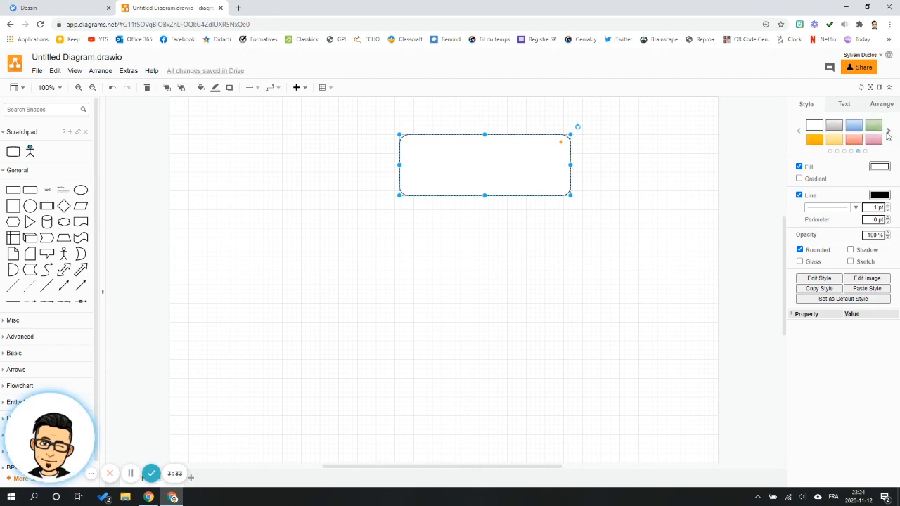
pyautogui.click(854, 126)
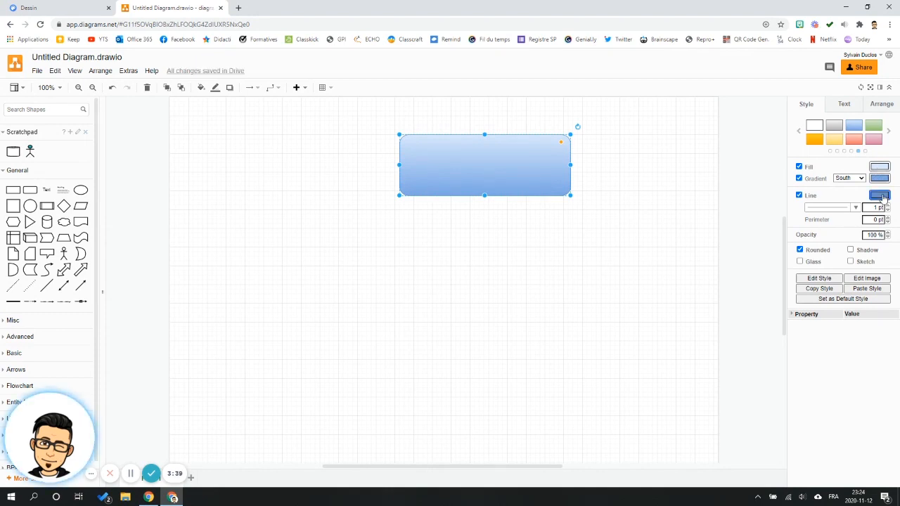
# Step: Give the rounded rectangle a black (000000) outline with a line width of 5 pt
pyautogui.click(879, 195)
pyautogui.click(493, 246)
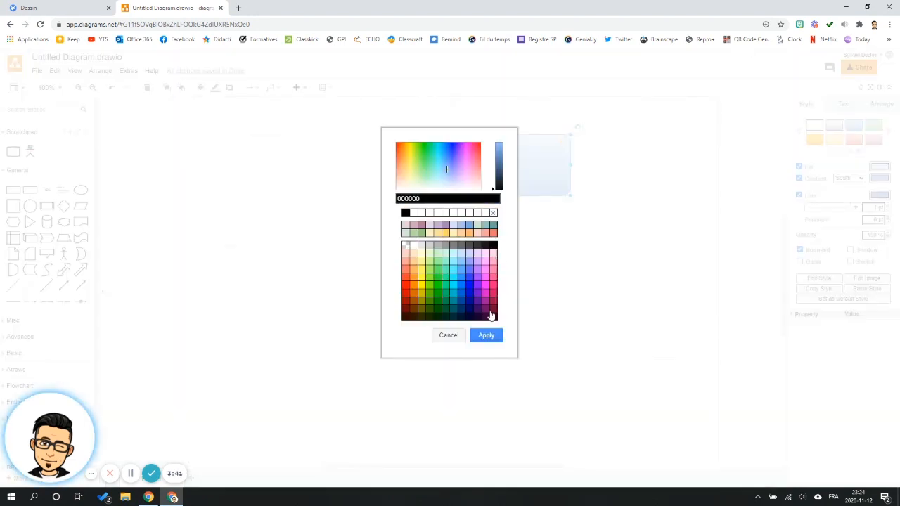
pyautogui.click(485, 336)
pyautogui.click(887, 205)
pyautogui.click(887, 205)
pyautogui.click(707, 267)
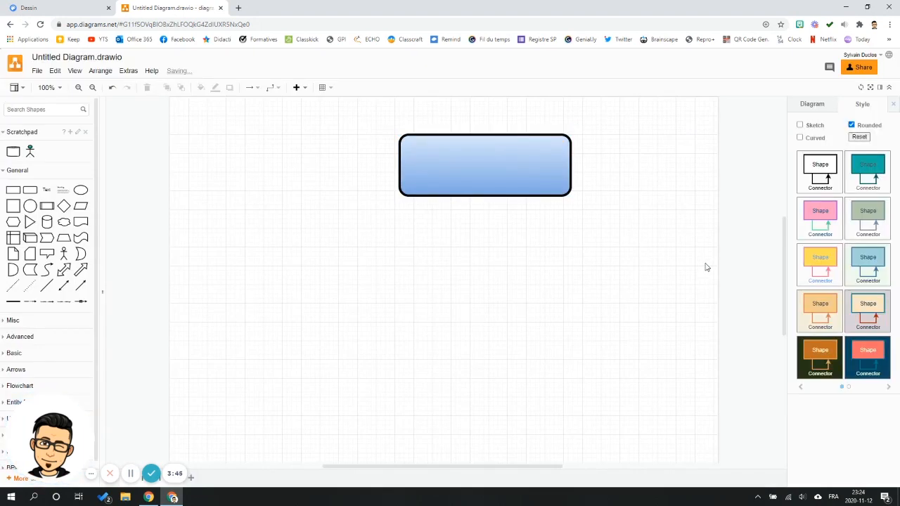
# Step: Label the blue rounded rectangle "Bulle #1"
pyautogui.click(503, 174)
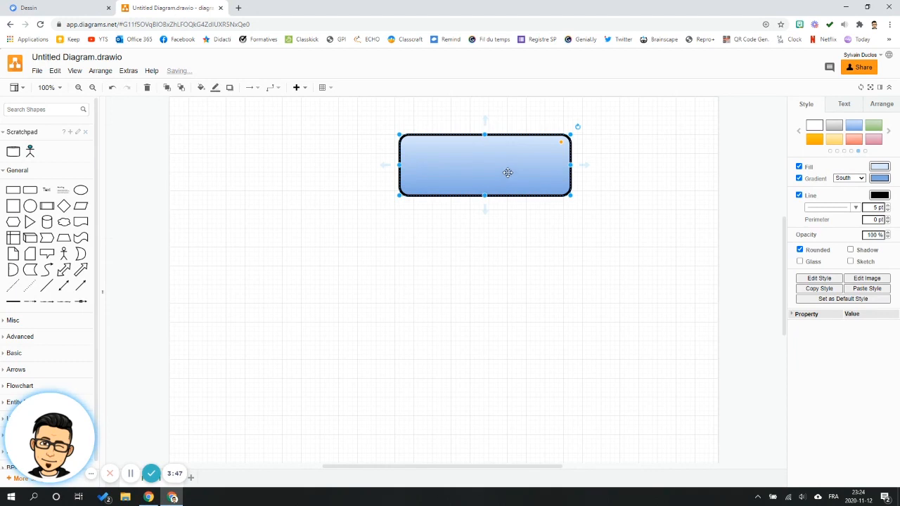
pyautogui.click(845, 107)
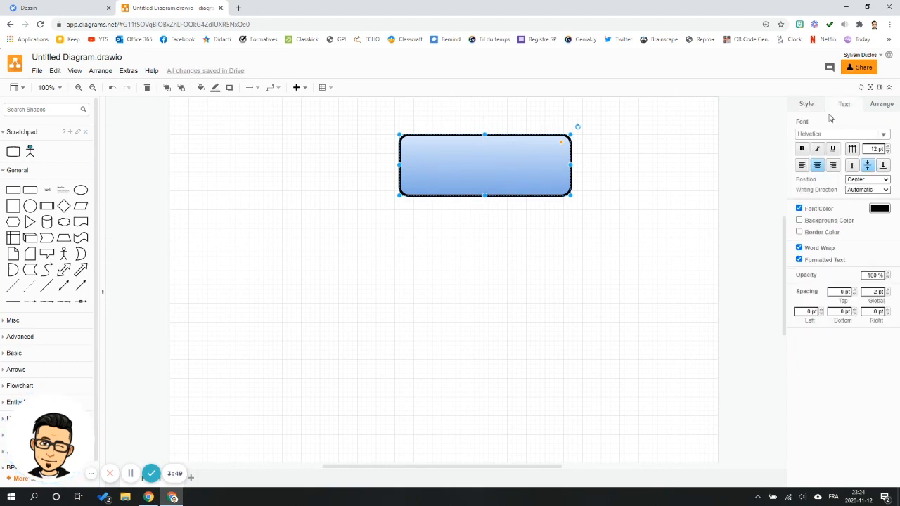
pyautogui.doubleClick(475, 169)
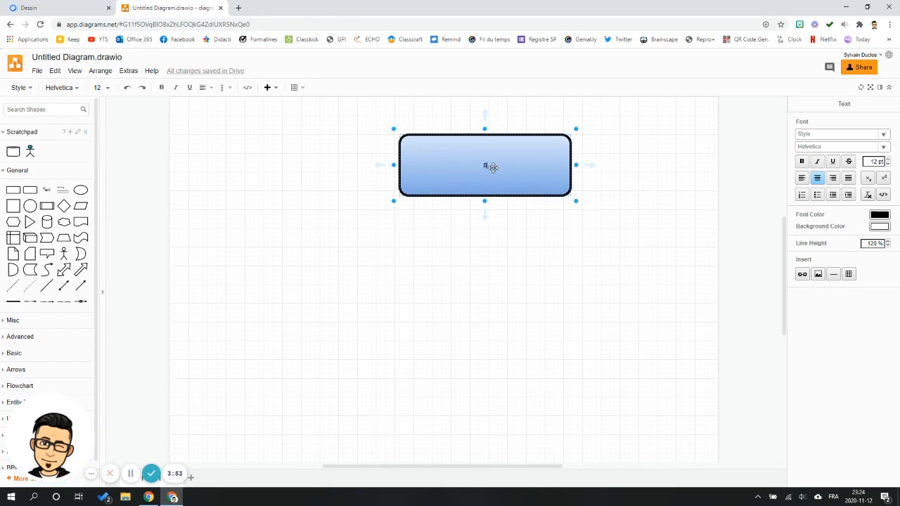
pyautogui.click(514, 235)
# Step: Set the font size of the "Bulle #1" label to 29 pt
pyautogui.doubleClick(498, 166)
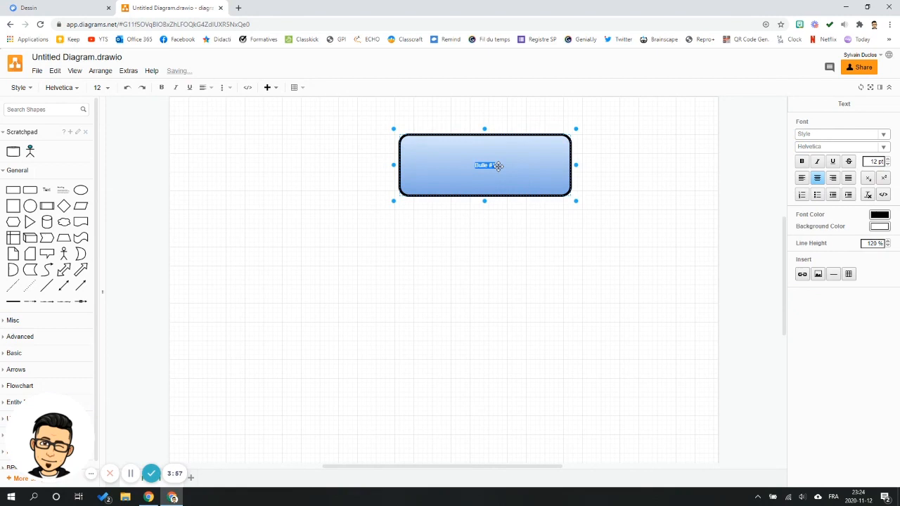
pyautogui.click(888, 160)
pyautogui.click(888, 159)
pyautogui.click(888, 159)
pyautogui.click(888, 159)
pyautogui.click(888, 160)
pyautogui.click(888, 160)
pyautogui.click(888, 160)
pyautogui.click(888, 159)
pyautogui.click(888, 160)
pyautogui.click(888, 159)
pyautogui.click(888, 160)
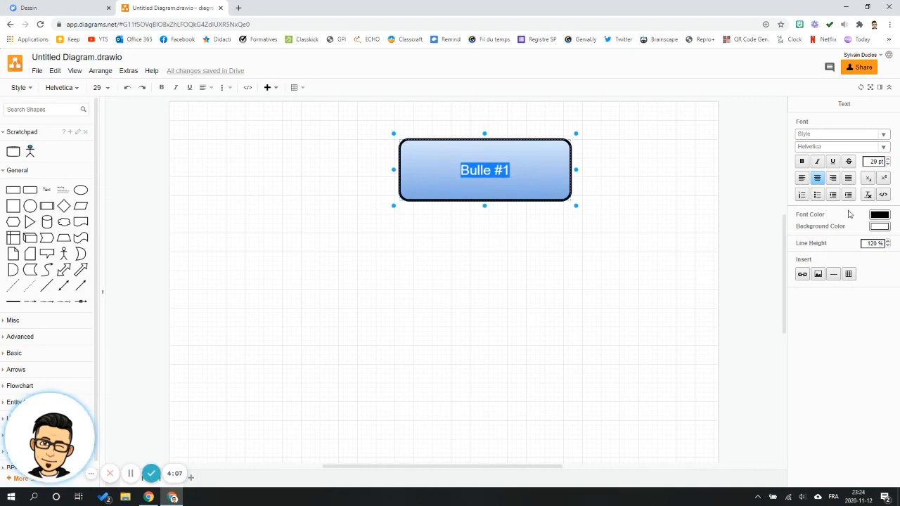
pyautogui.click(528, 240)
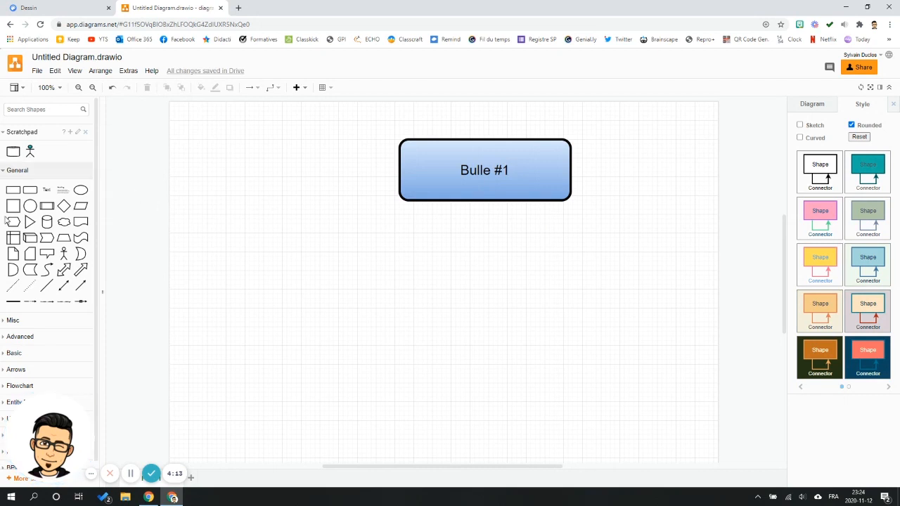
# Step: Duplicate the "Bulle #1" shape below and to the left of the original, and link the two with a straight connector
pyautogui.click(547, 177)
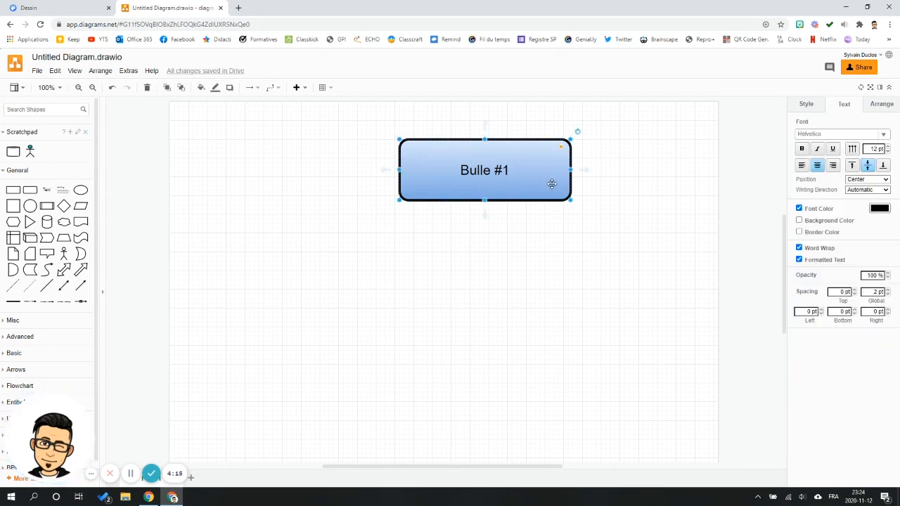
pyautogui.moveTo(552, 184); pyautogui.dragTo(378, 329)
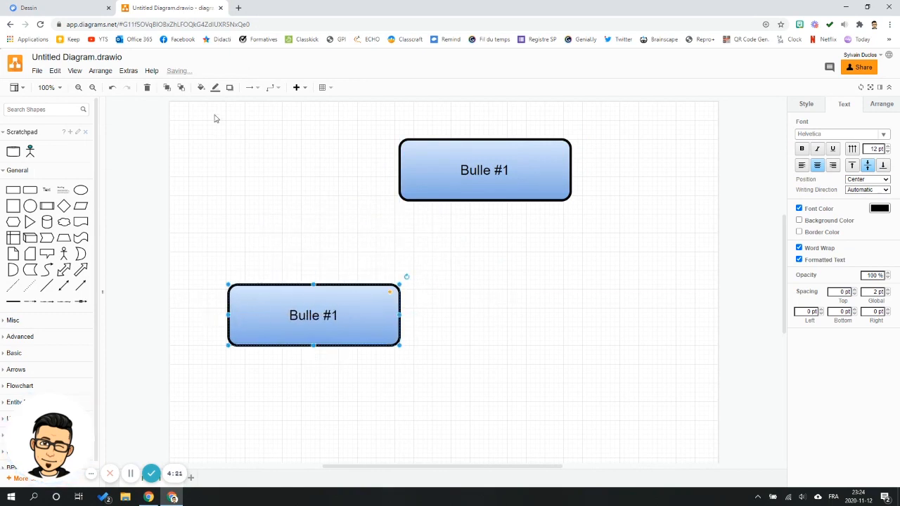
pyautogui.click(271, 87)
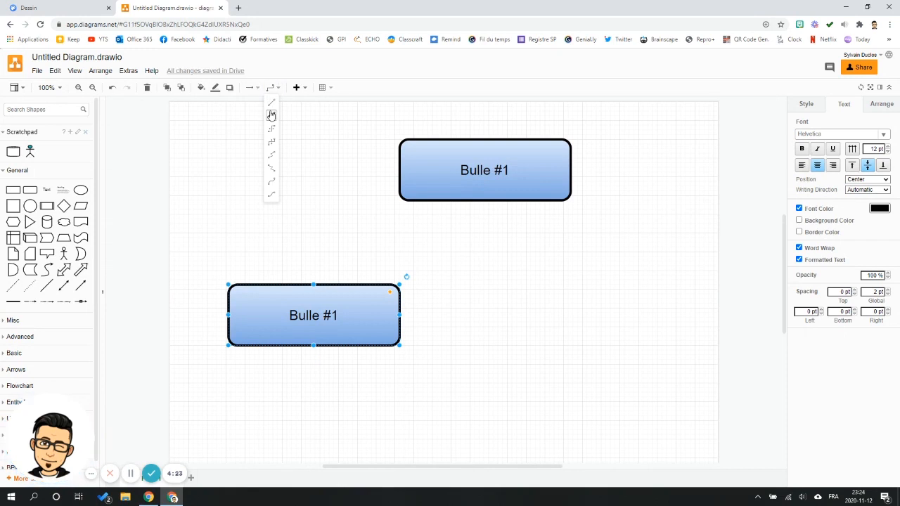
pyautogui.click(271, 104)
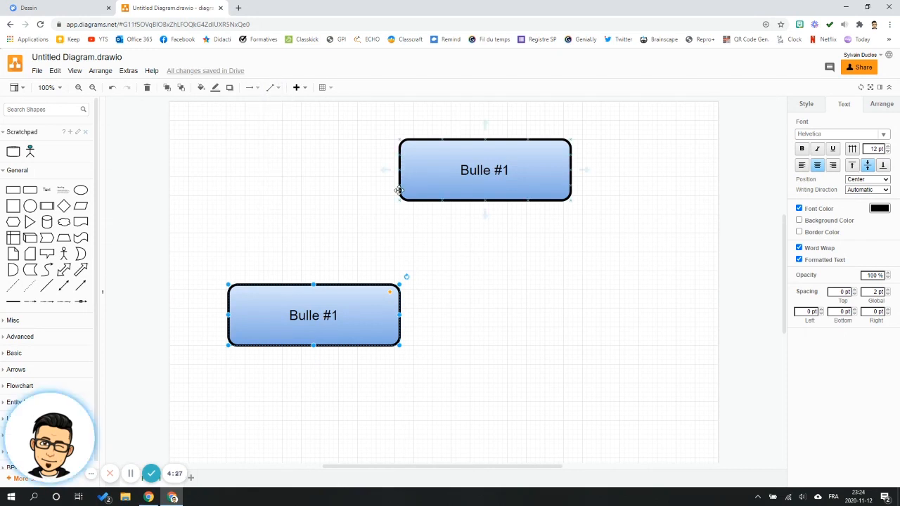
pyautogui.moveTo(400, 187); pyautogui.dragTo(358, 286)
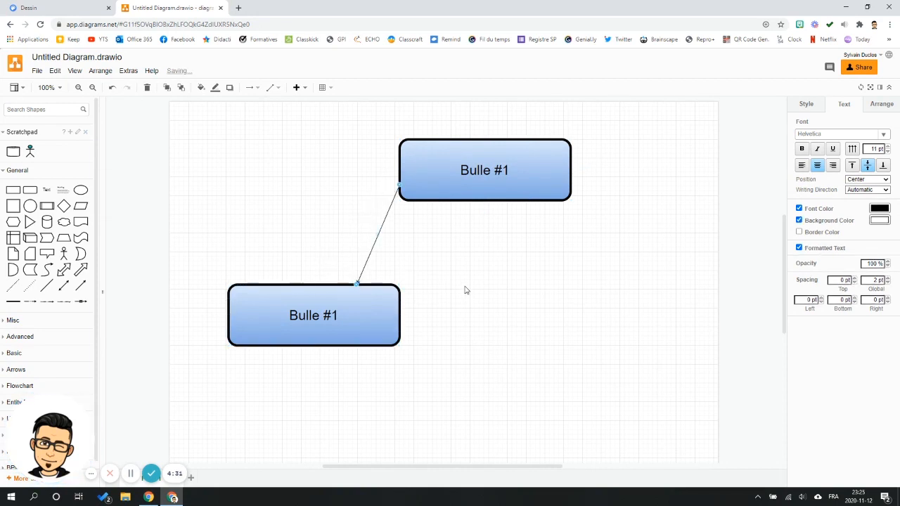